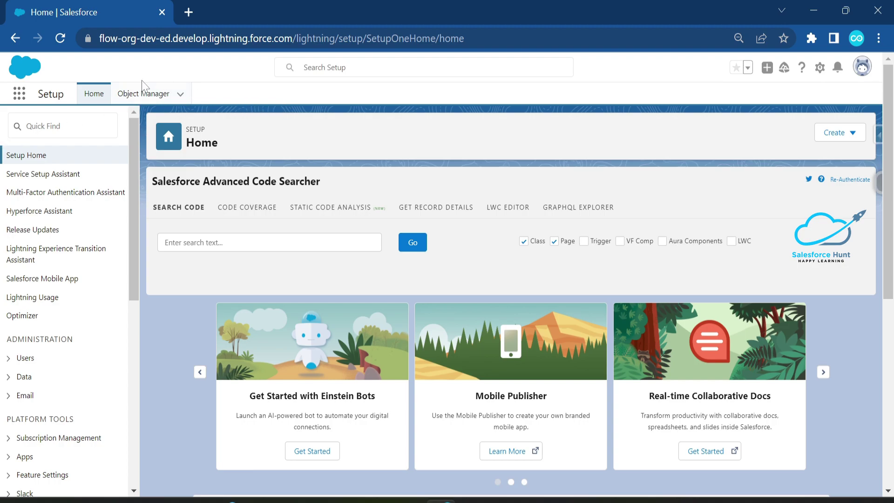
Step: Go to Object Manager and open the Account object's Details page
click(138, 96)
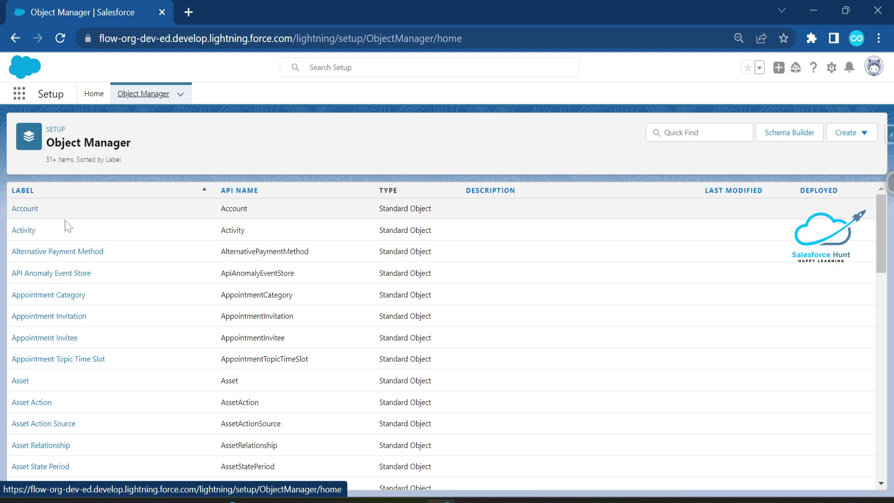
click(38, 210)
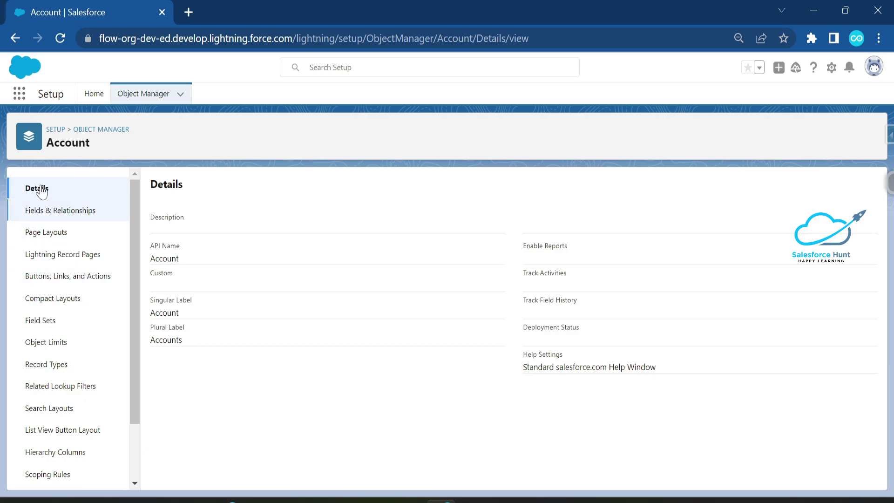
Step: Search Account's Fields & Relationships for QR Code and open that field's definition
click(52, 217)
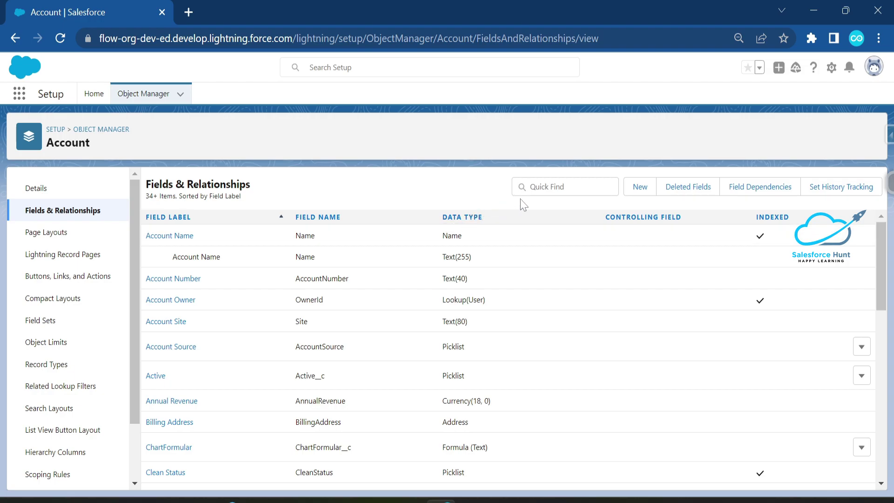
click(565, 187)
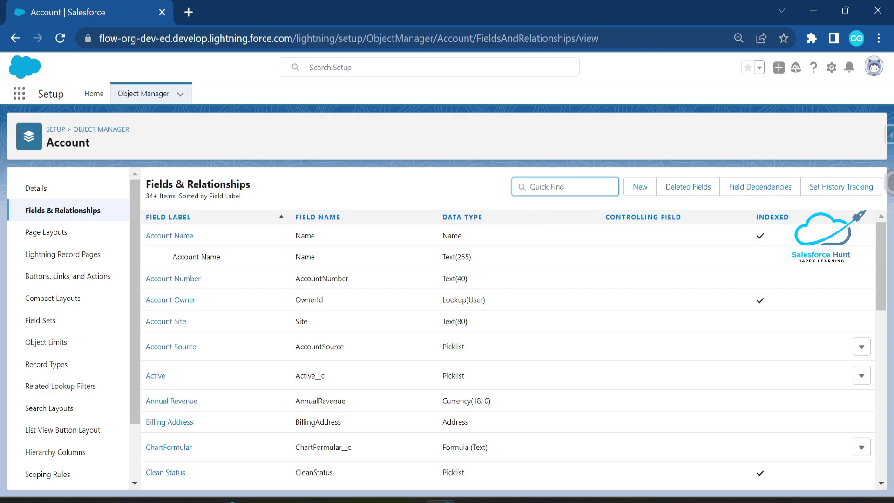
text(C)
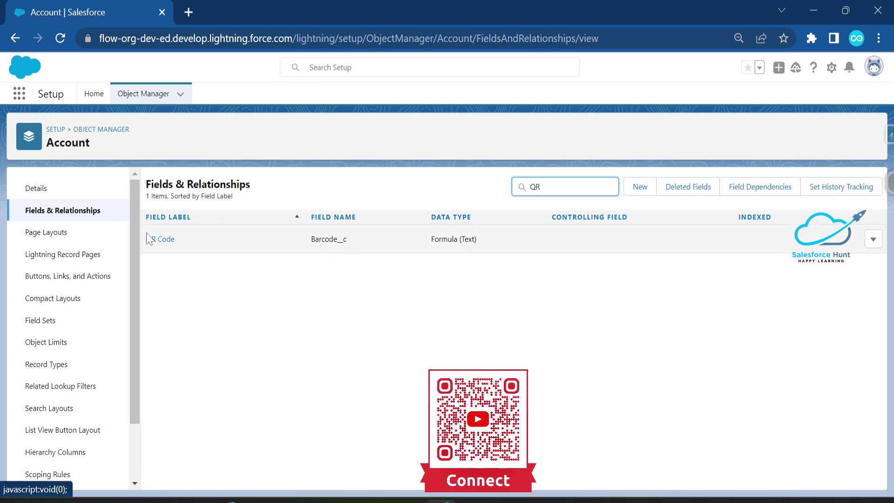
click(159, 241)
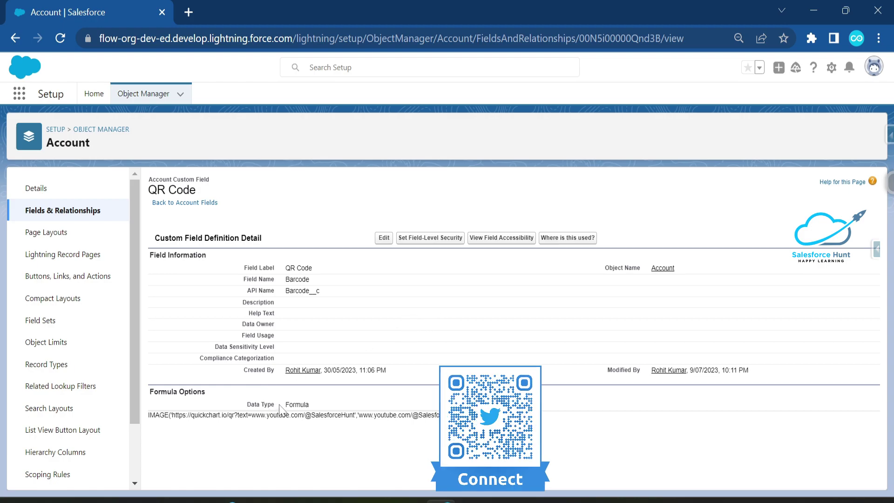
Step: Edit the QR Code formula field and highlight its IMAGE function and quickchart.io address
drag(285, 405, 314, 403)
click(419, 405)
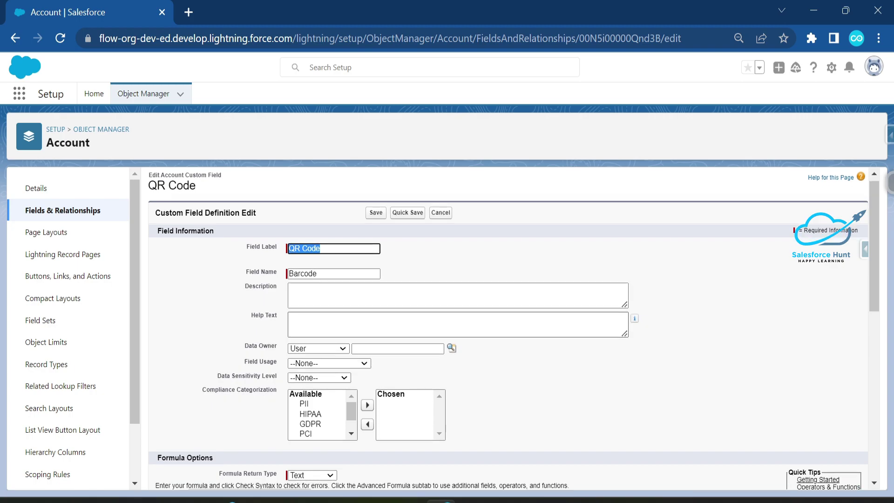
scroll(520, 319, down, 6)
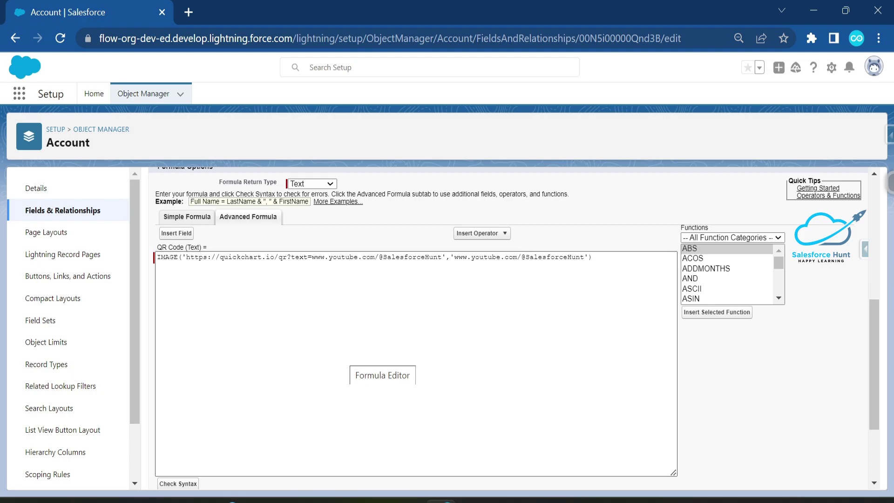
scroll(468, 315, up, 6)
scroll(468, 315, down, 9)
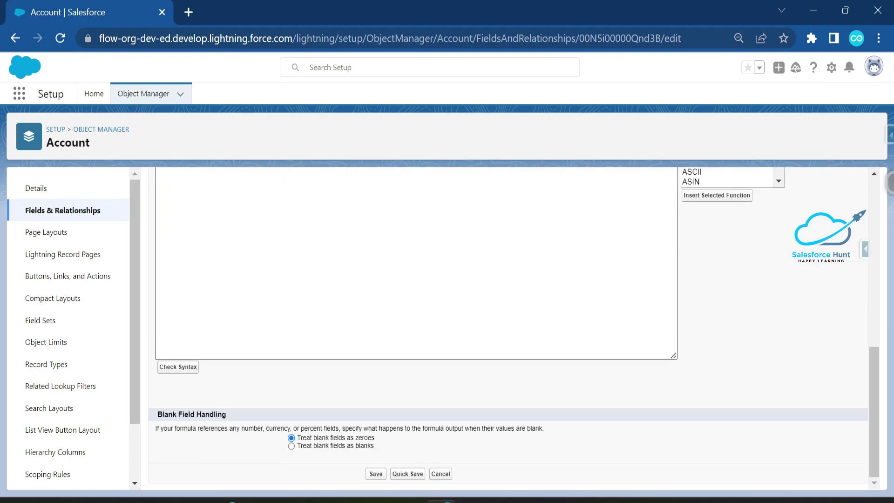
scroll(508, 328, up, 3)
double_click(167, 288)
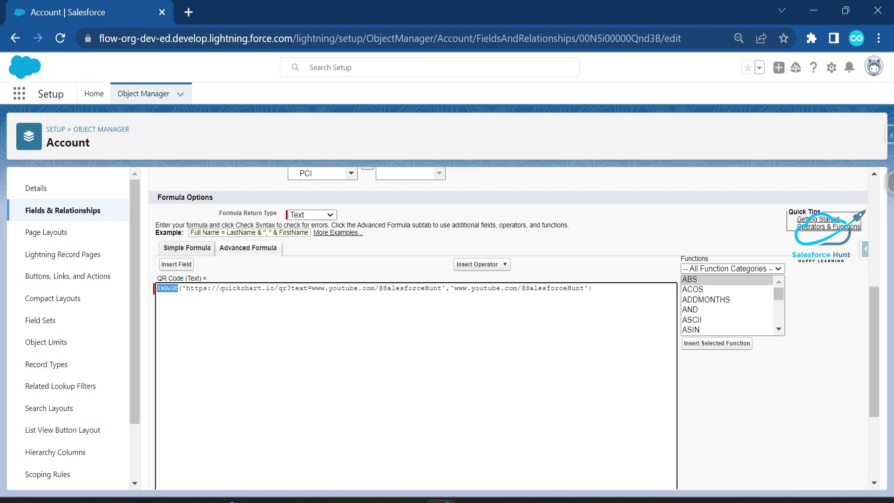
drag(274, 288, 199, 287)
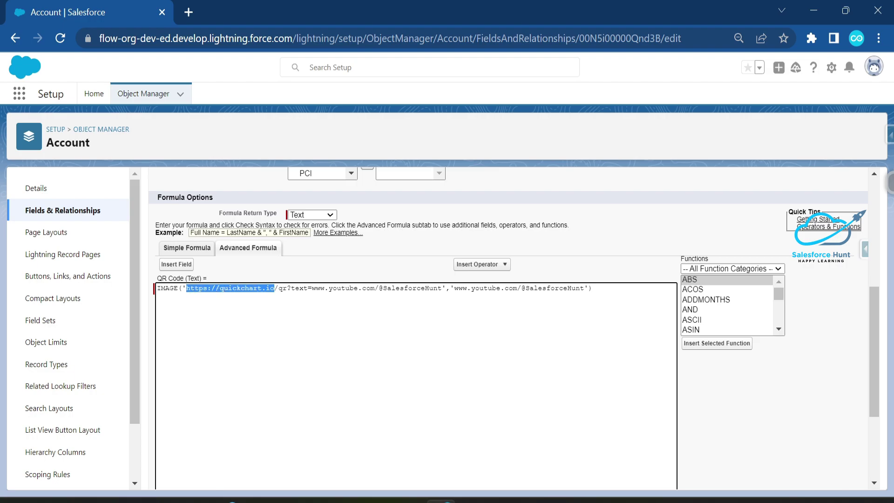
Step: Open quickchart.io in a new tab and navigate to the QR Code API documentation
click(192, 16)
text(https://quickchart.io)
key(Return)
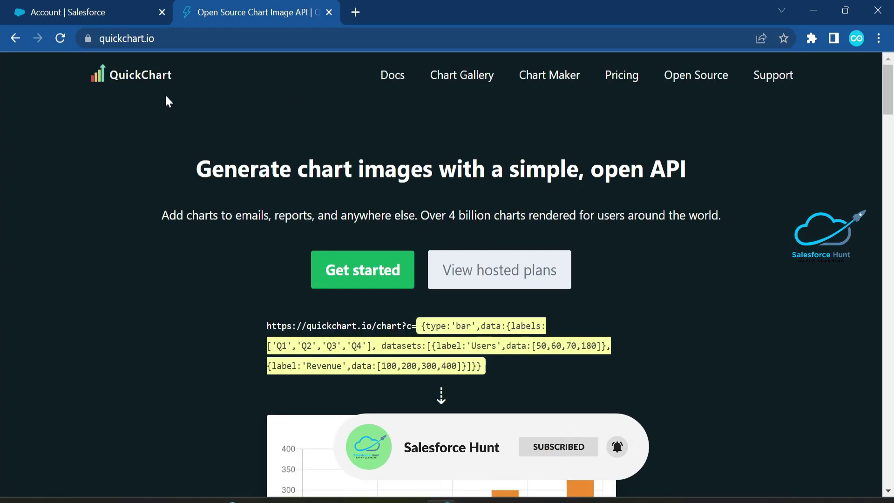
scroll(383, 300, down, 5)
scroll(363, 215, down, 4)
scroll(585, 319, up, 9)
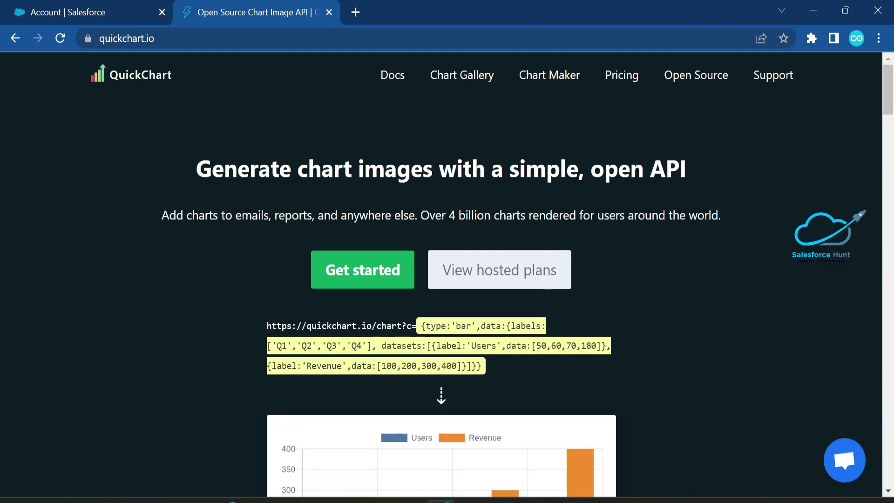
click(339, 278)
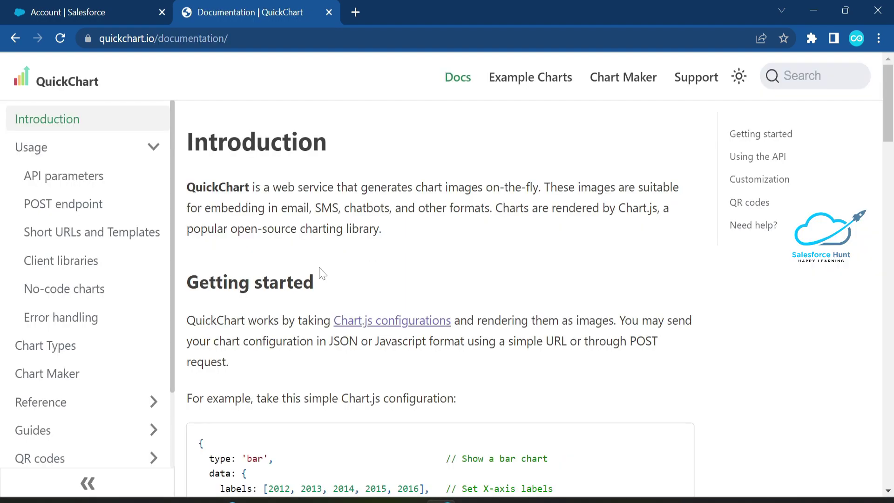
scroll(68, 337, down, 2)
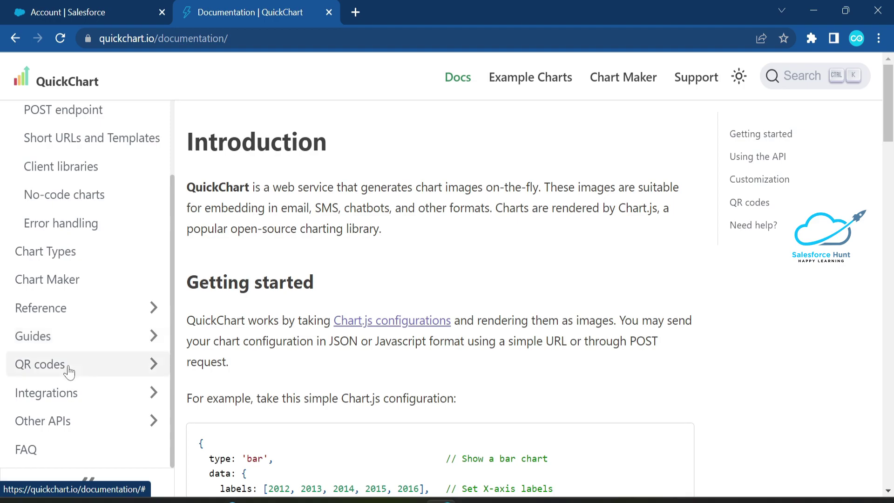
click(47, 368)
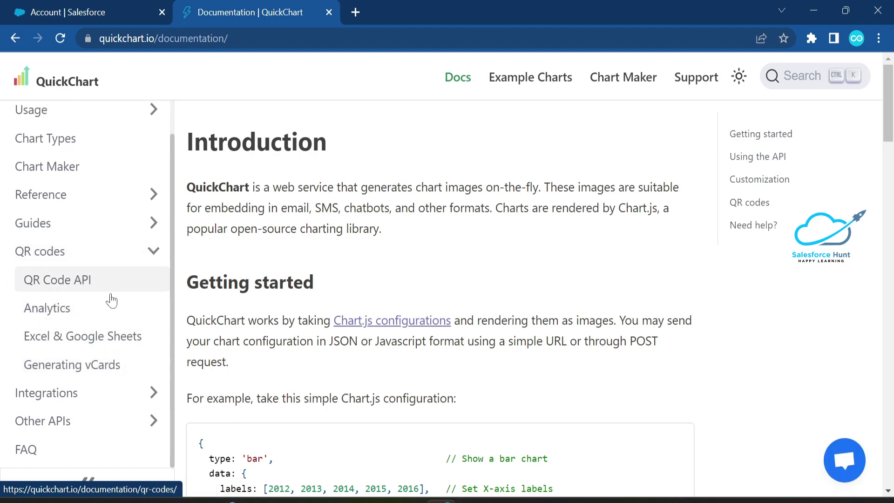
click(76, 281)
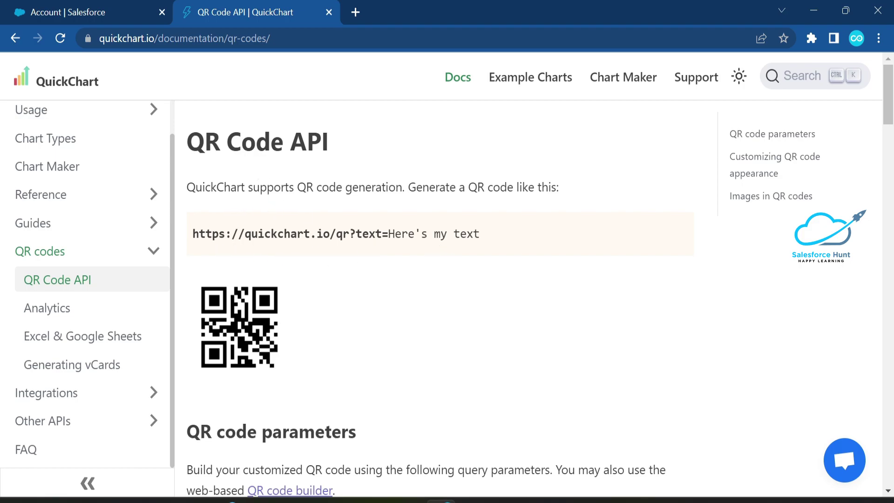
Step: Load the documentation's example QR URL in another tab to see the 150×150 QR image
drag(487, 238, 192, 238)
key(ctrl+c)
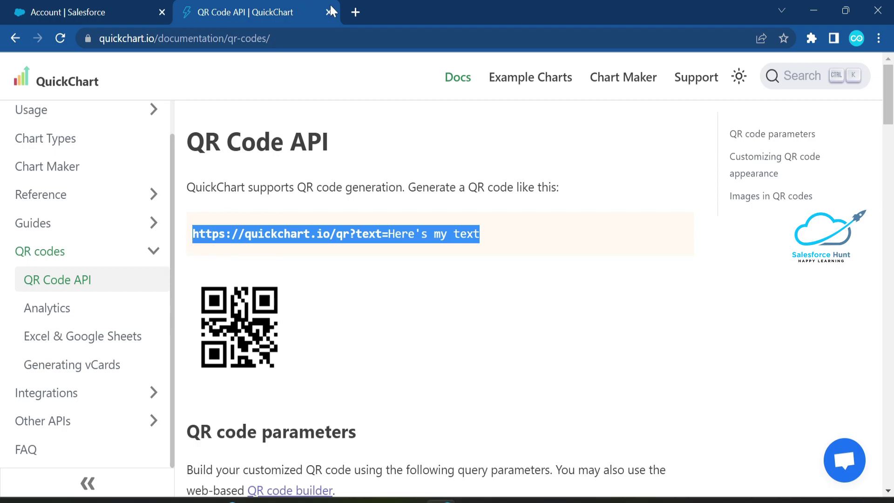
click(356, 12)
key(ctrl+v)
key(Return)
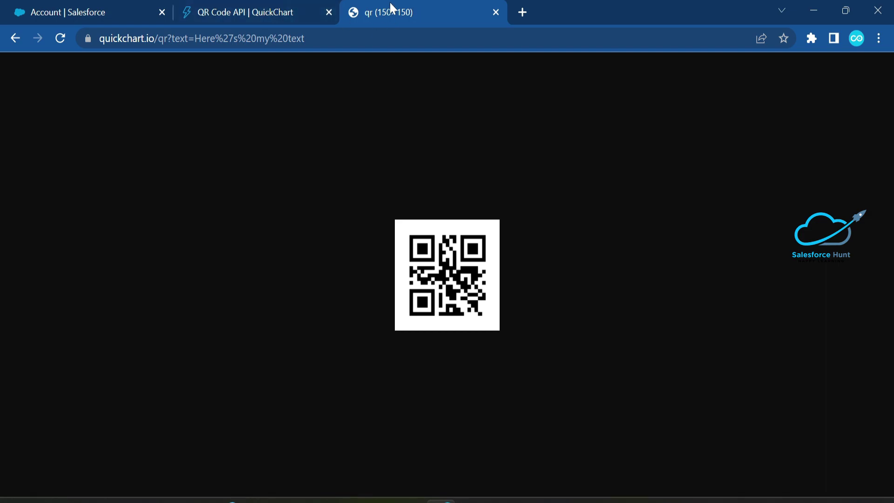
Step: Review the QR Code API parameters in the docs, noting the default size of 150
click(279, 20)
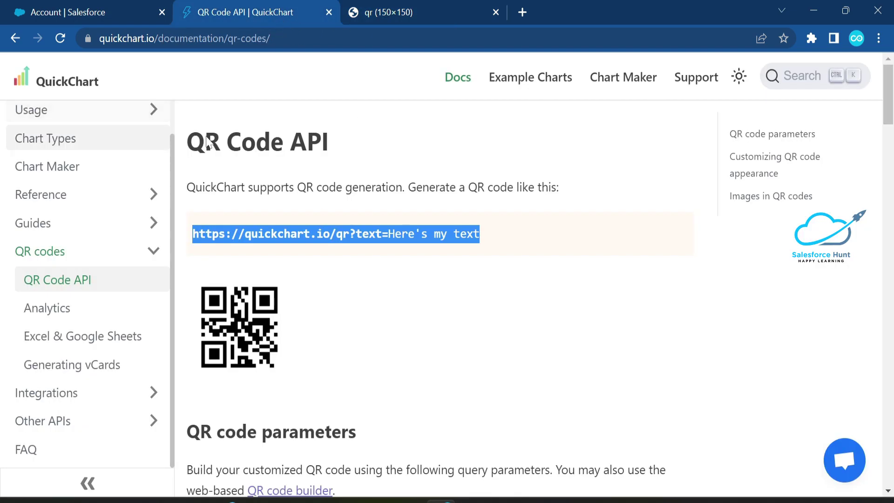
scroll(409, 256, down, 8)
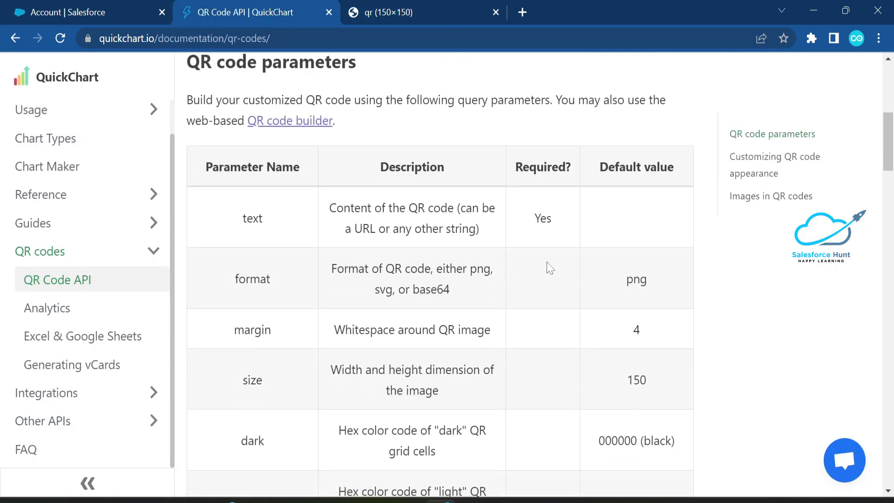
scroll(598, 261, down, 2)
scroll(598, 260, down, 1)
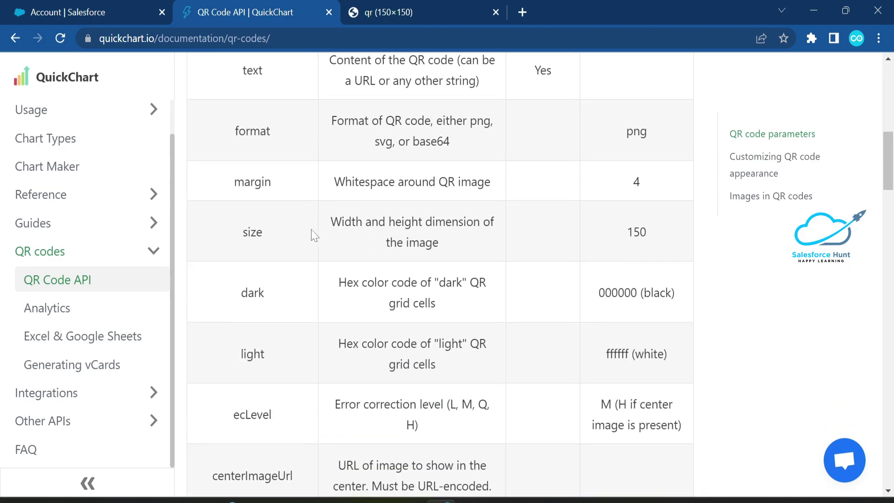
drag(242, 233, 383, 238)
double_click(637, 232)
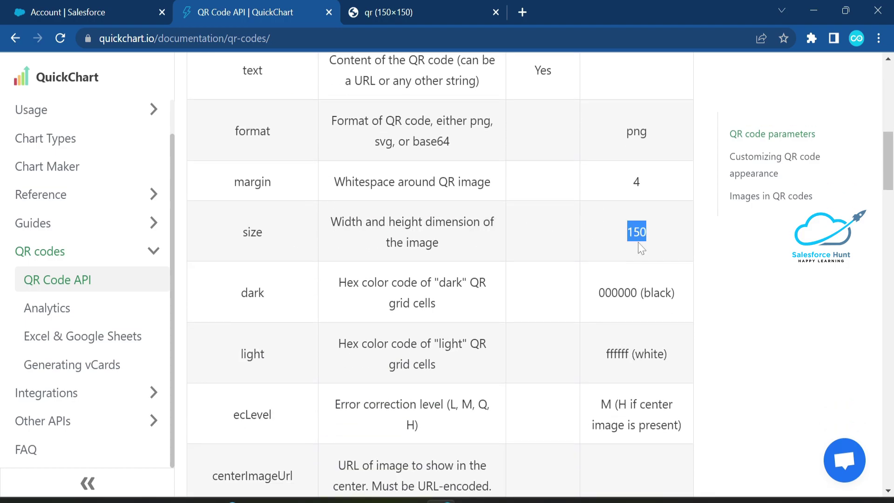
scroll(587, 377, down, 2)
scroll(584, 373, down, 8)
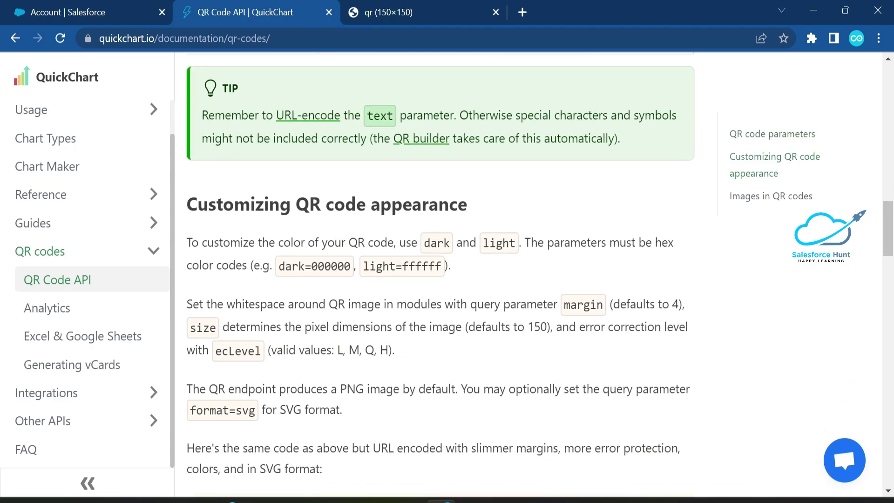
scroll(533, 298, down, 6)
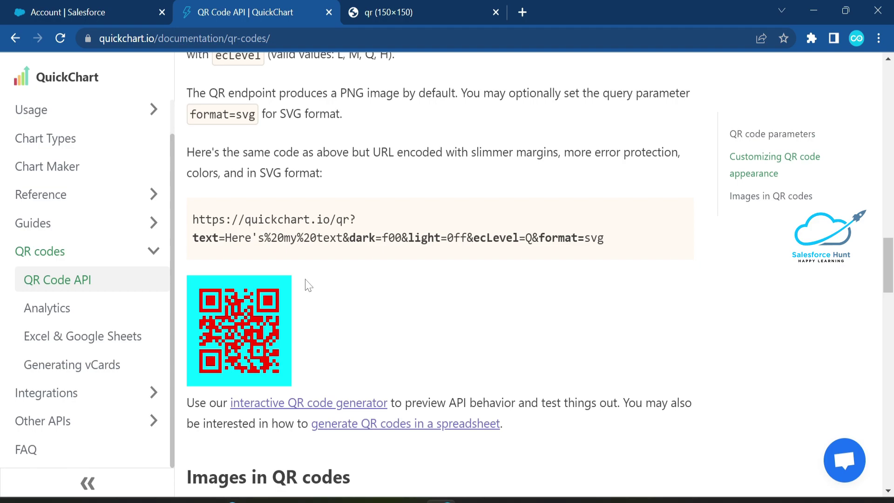
scroll(307, 285, down, 8)
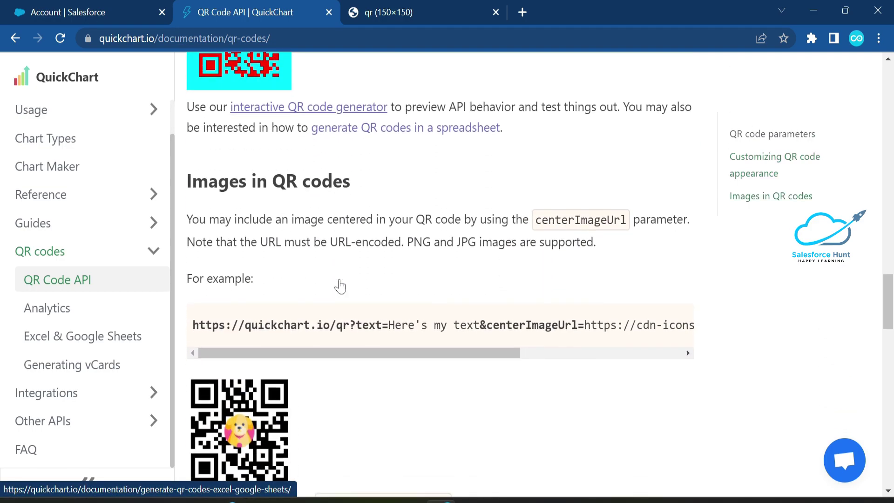
scroll(325, 287, down, 8)
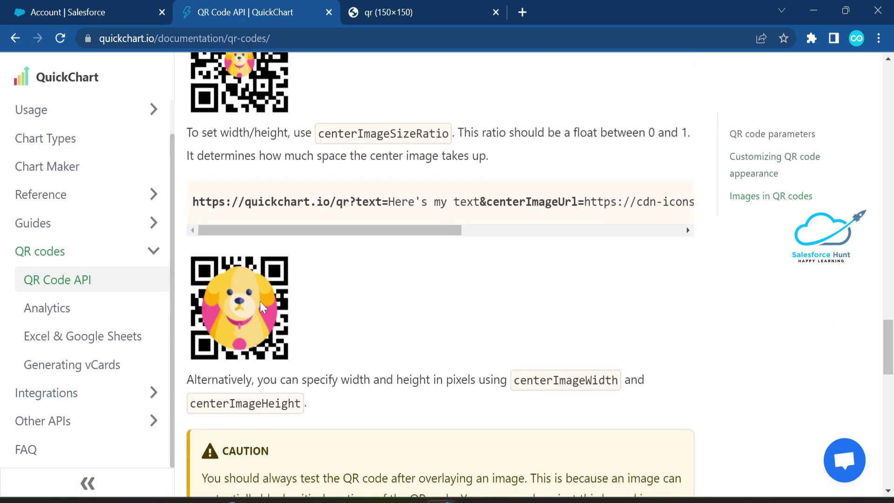
scroll(306, 313, down, 4)
scroll(306, 321, up, 12)
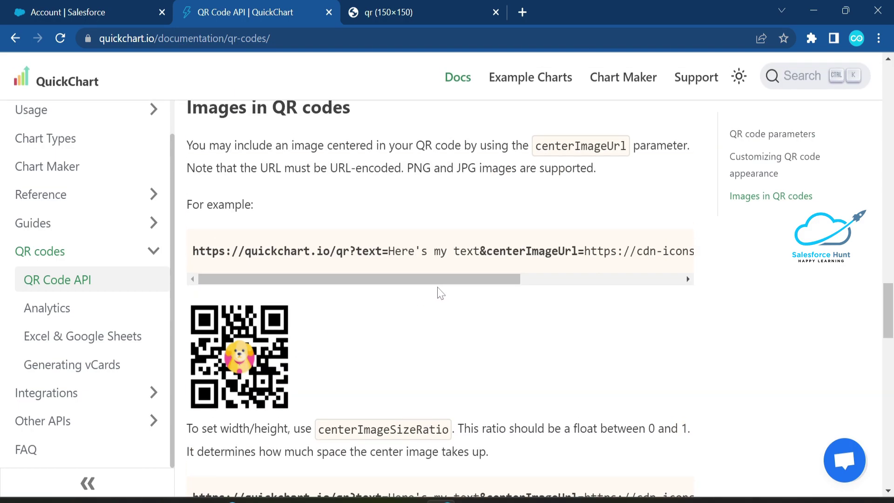
scroll(412, 289, up, 5)
scroll(361, 269, up, 1)
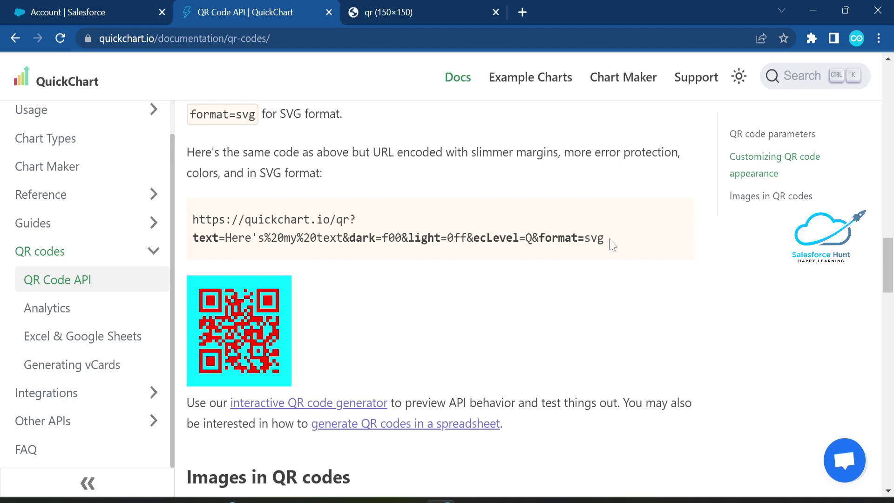
Step: Preview the URL-encoded red-on-cyan example QR link in a fresh tab
drag(616, 238, 183, 218)
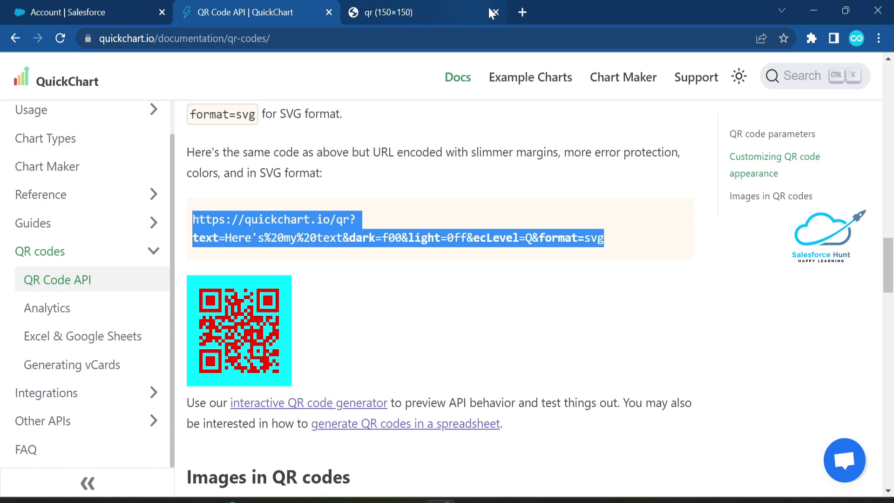
click(522, 12)
text(https://quickchart.io/qr?text=Here%27s%20my%20text&dark=f00&light=0ff&ecLevel=Q&format=svg)
key(Return)
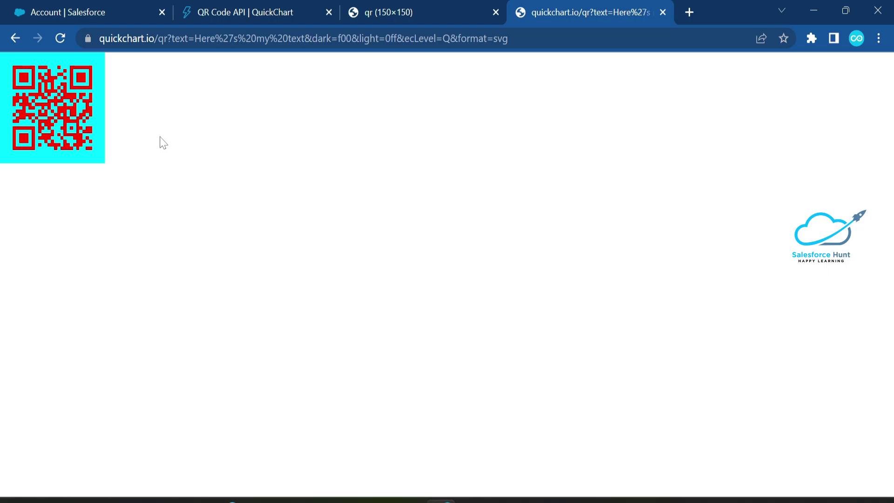
Step: Close both sample QR image tabs, returning to the QR Code API docs
middle_click(362, 10)
middle_click(378, 10)
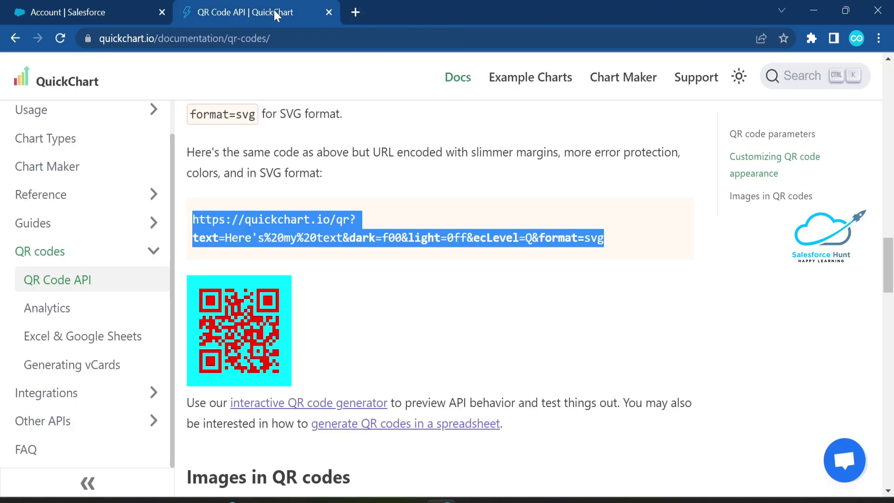
scroll(400, 228, up, 20)
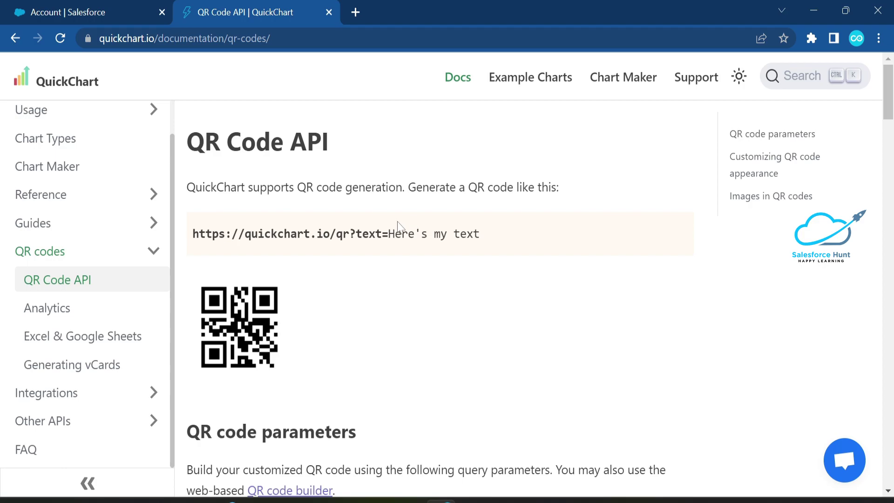
Step: Back in Salesforce, inspect the formula's YouTube channel link, then cancel editing the QR Code field
click(78, 16)
click(307, 288)
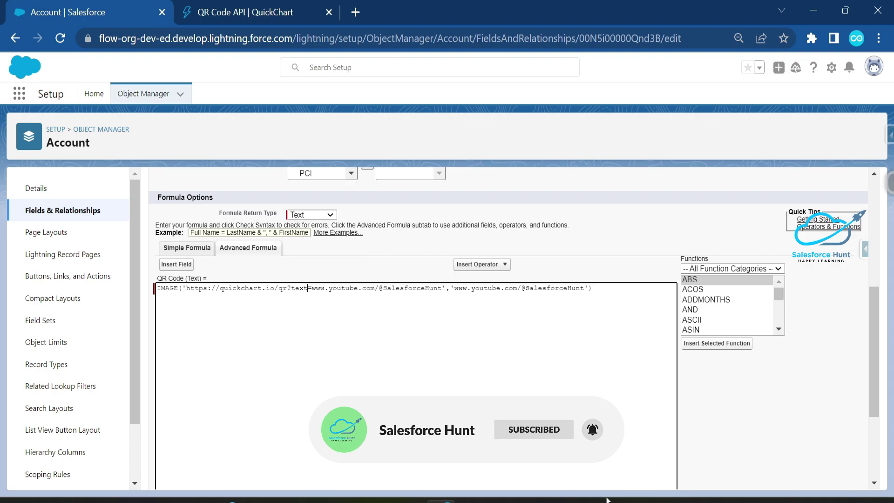
drag(312, 289, 580, 289)
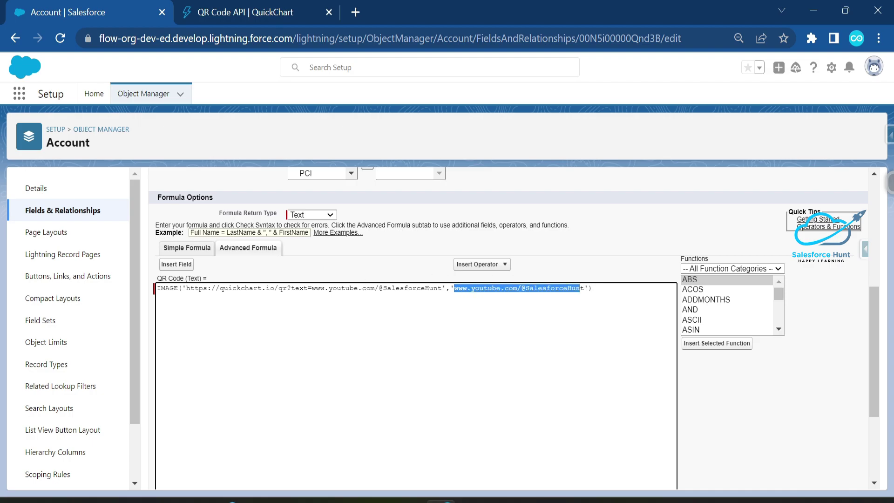
click(580, 289)
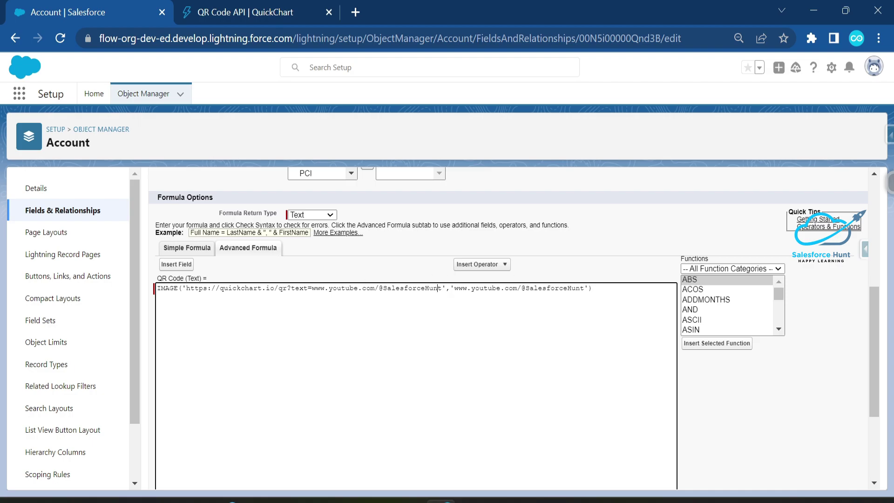
scroll(412, 273, down, 3)
scroll(412, 273, up, 6)
scroll(412, 273, up, 3)
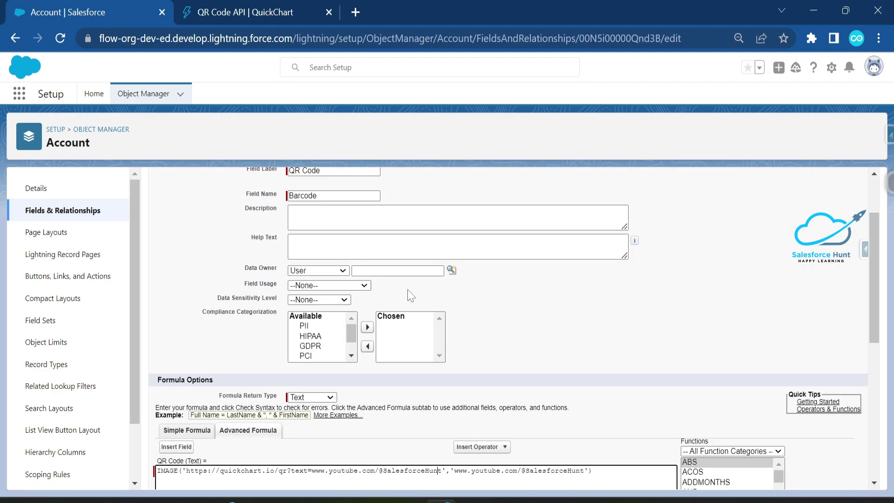
click(441, 217)
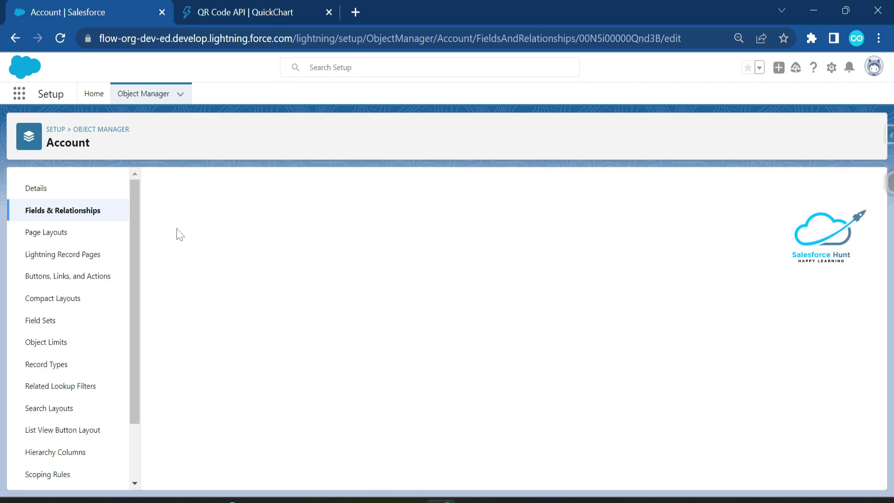
Step: Remove Total Contacts from the Account Layout's Account Information section and save the layout
click(56, 231)
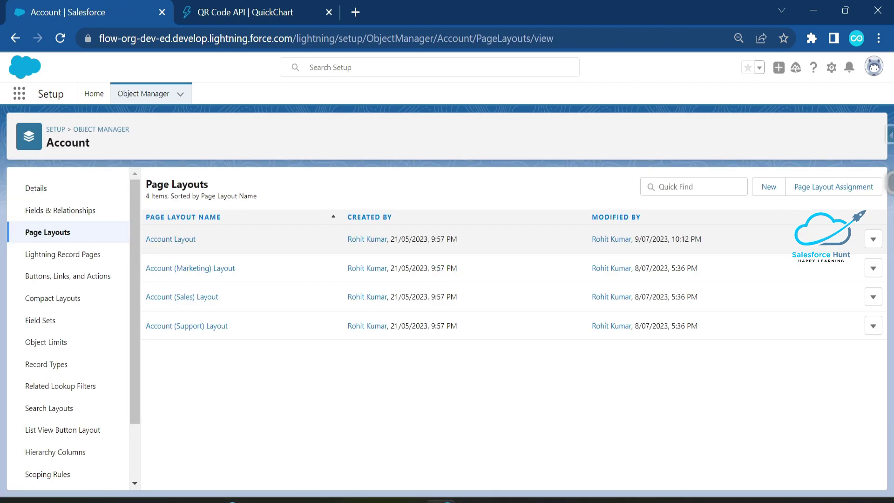
click(159, 239)
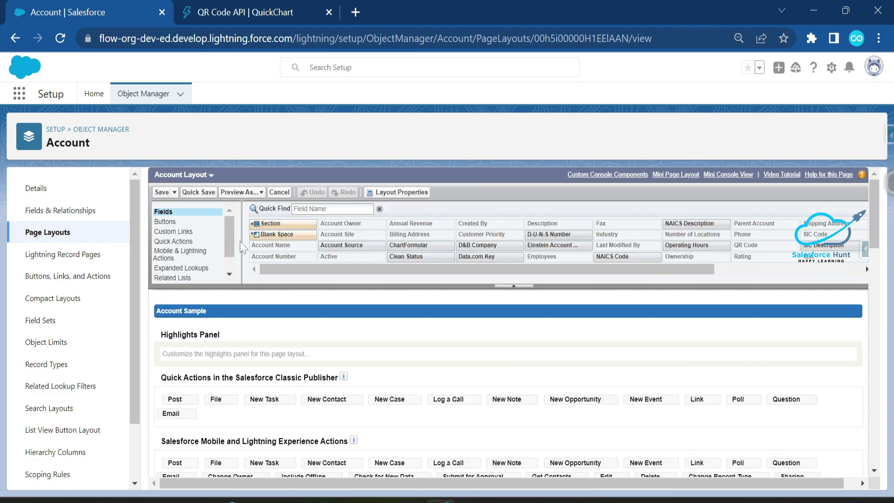
scroll(303, 347, down, 8)
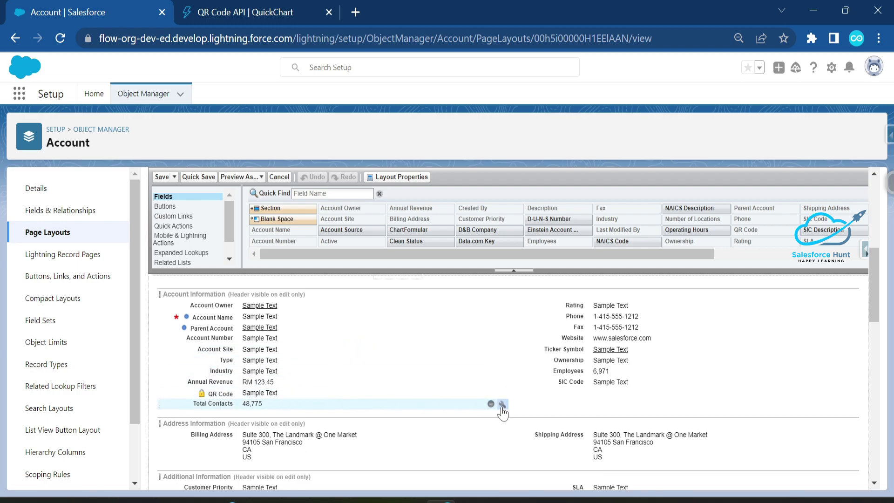
click(491, 404)
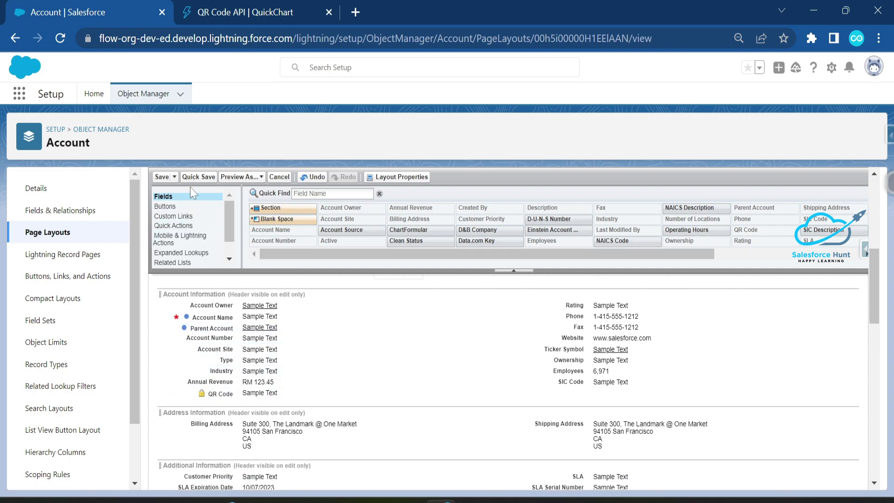
click(162, 177)
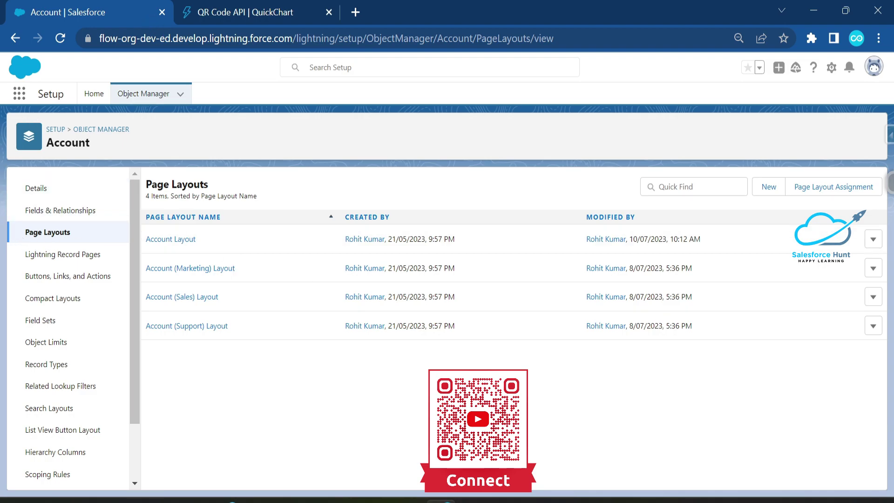
Step: Find Accounts through the App Launcher and open it in a separate browser tab
click(20, 93)
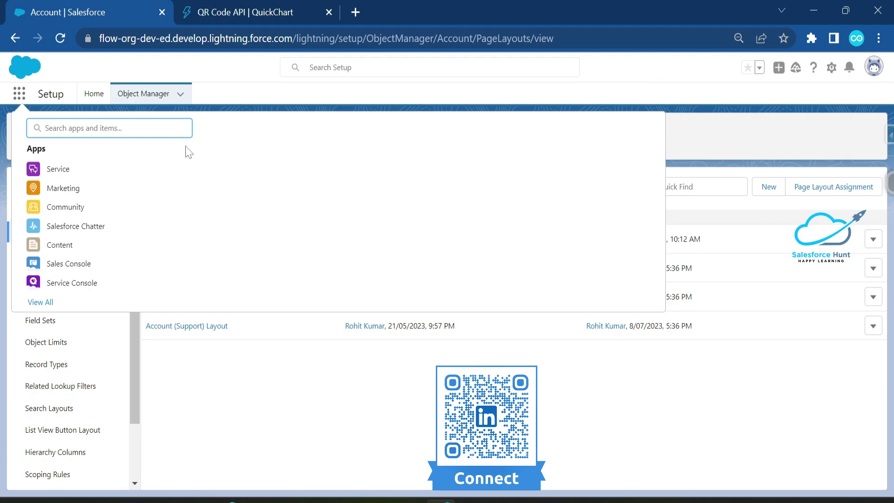
text(acc)
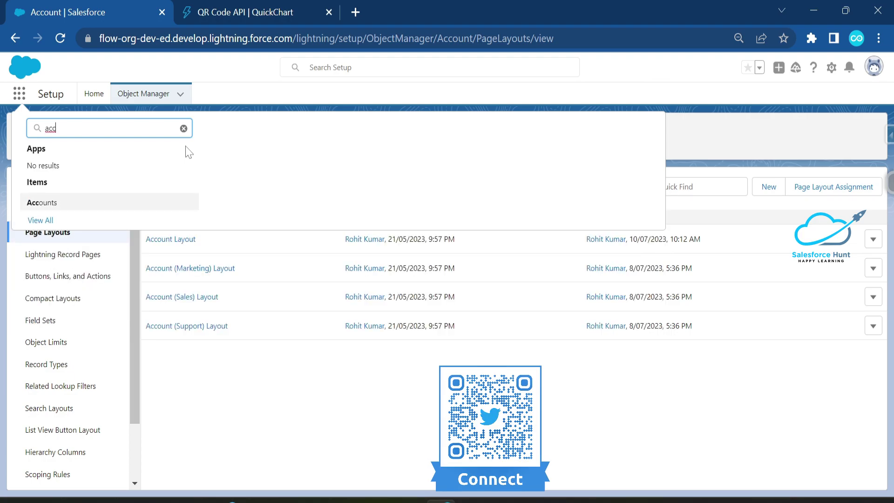
right_click(110, 202)
click(135, 211)
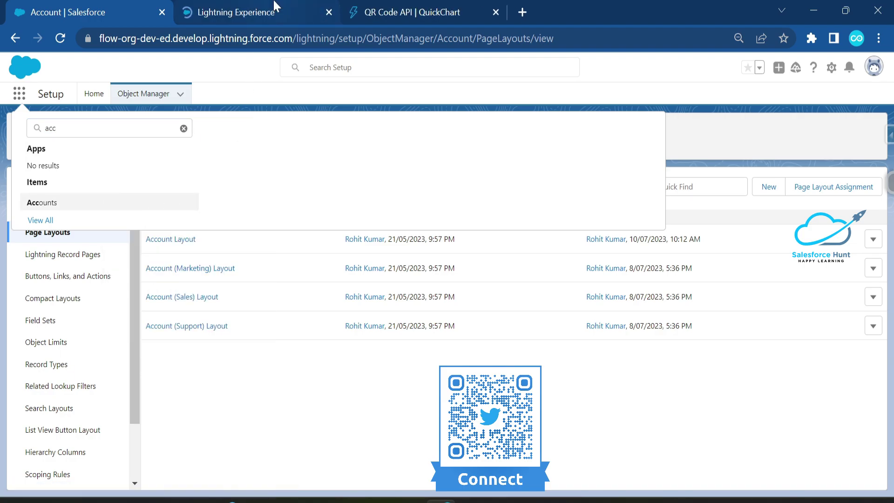
click(317, 9)
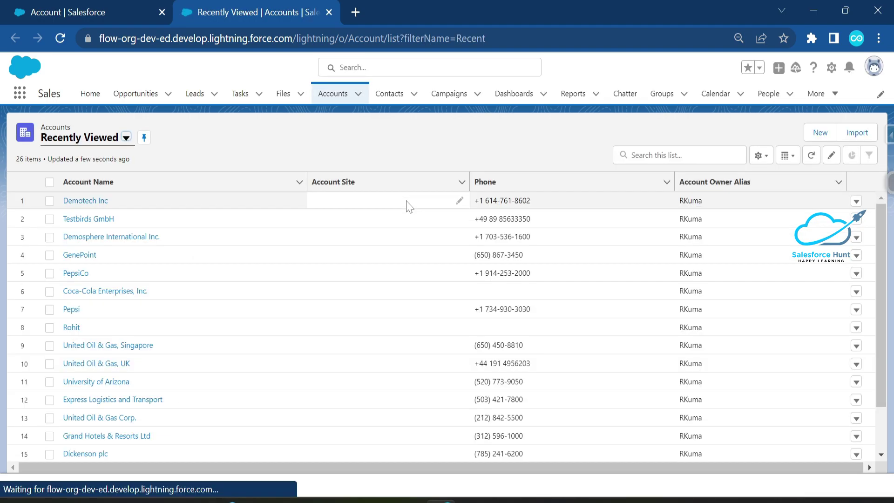
Step: Create a new account by picking McKesson Canada Corporation from the name suggestions and save it
click(822, 134)
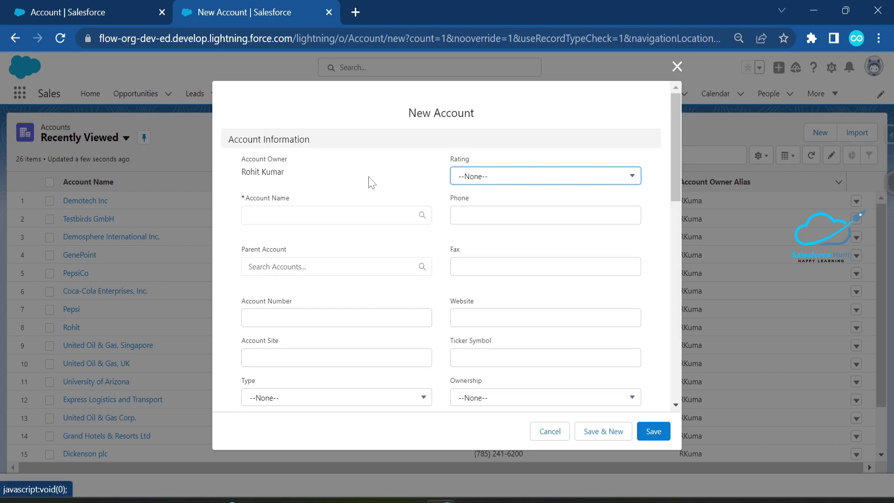
click(358, 215)
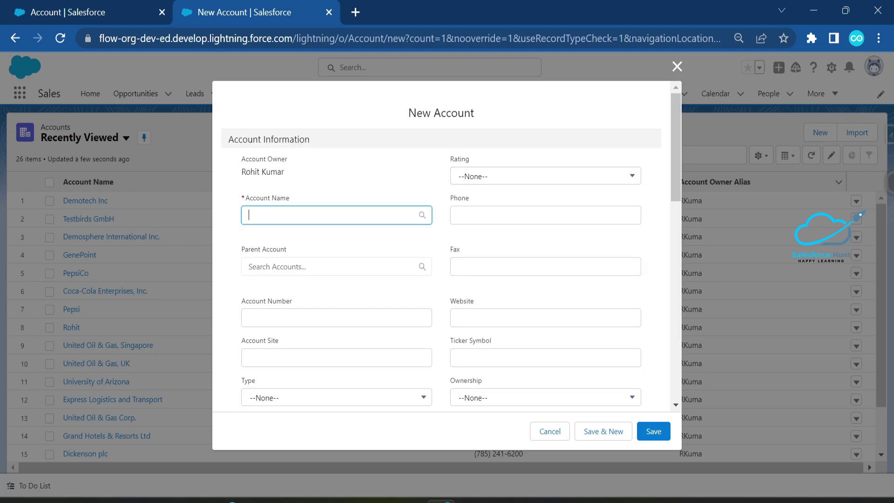
text(Demo)
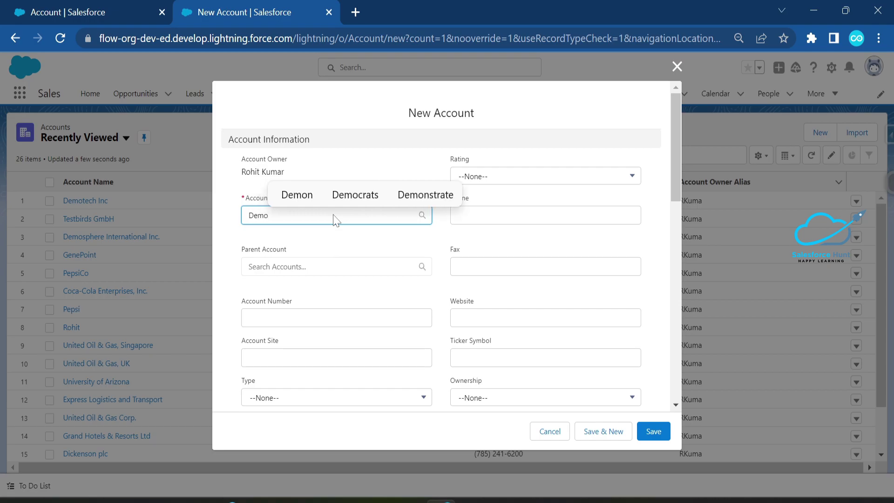
key(BackSpace)
key(BackSpace)
key(BackSpace)
key(BackSpace)
text(mc)
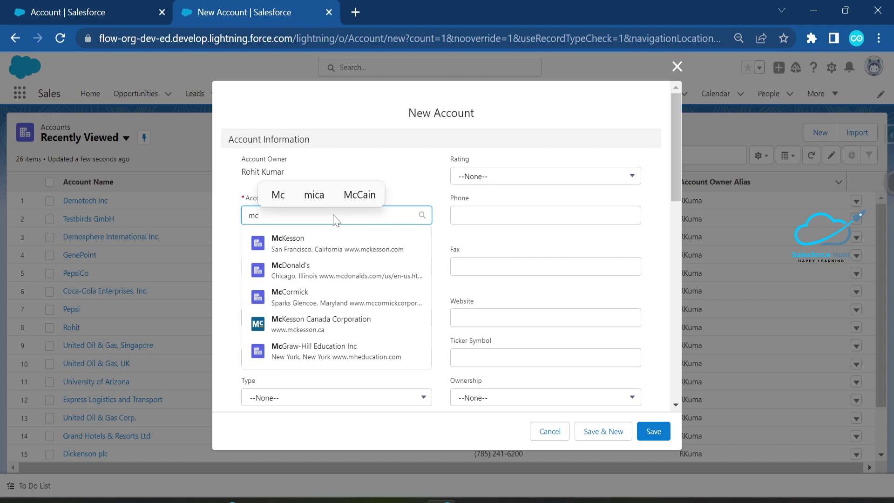
click(310, 326)
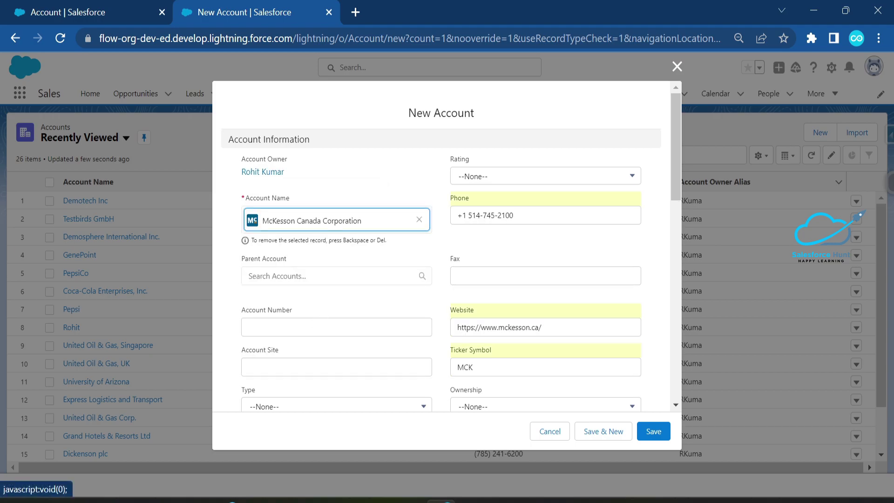
click(654, 433)
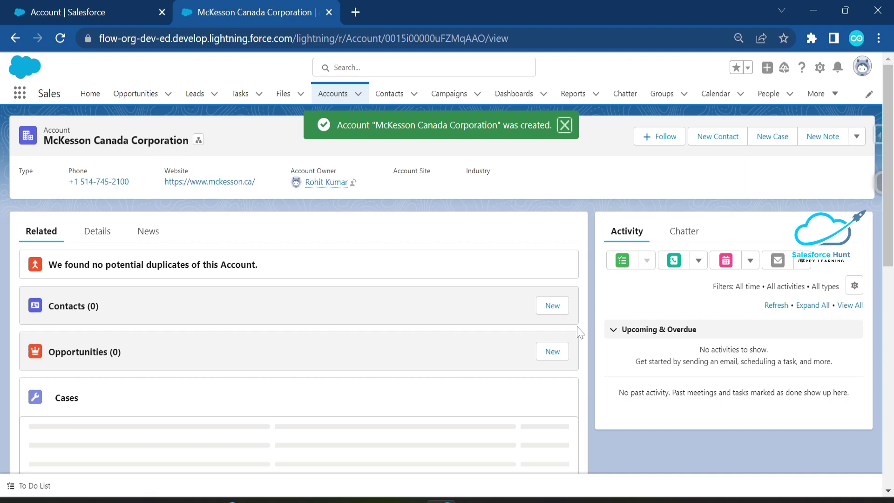
Step: Show McKesson Canada Corporation's Details and scroll to its QR Code image field
click(90, 239)
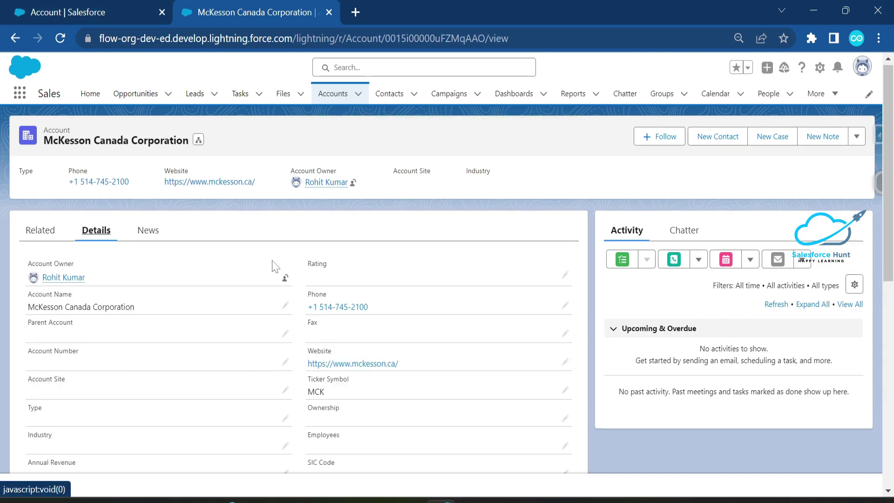
scroll(273, 265, down, 5)
drag(25, 269, 58, 270)
click(288, 298)
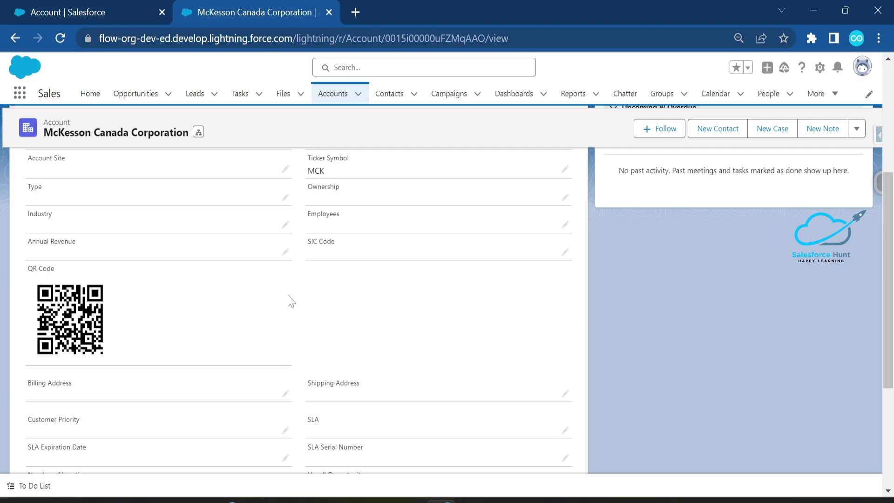
Step: Open a spare browser tab, then reopen the QR Code field definition under Account Fields & Relationships
click(355, 13)
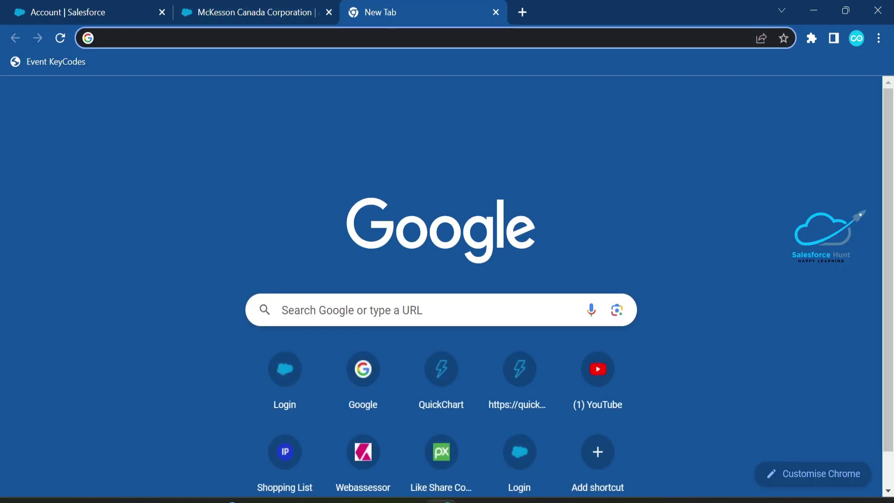
click(247, 12)
click(101, 12)
click(211, 410)
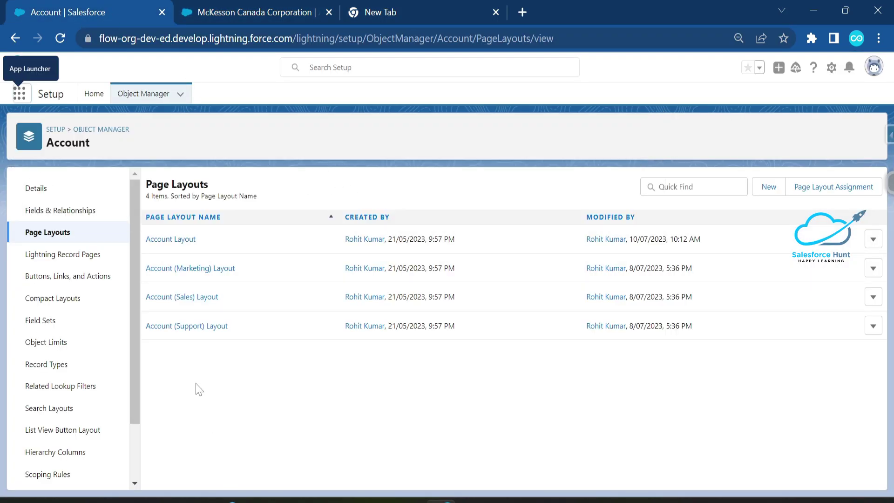
click(49, 210)
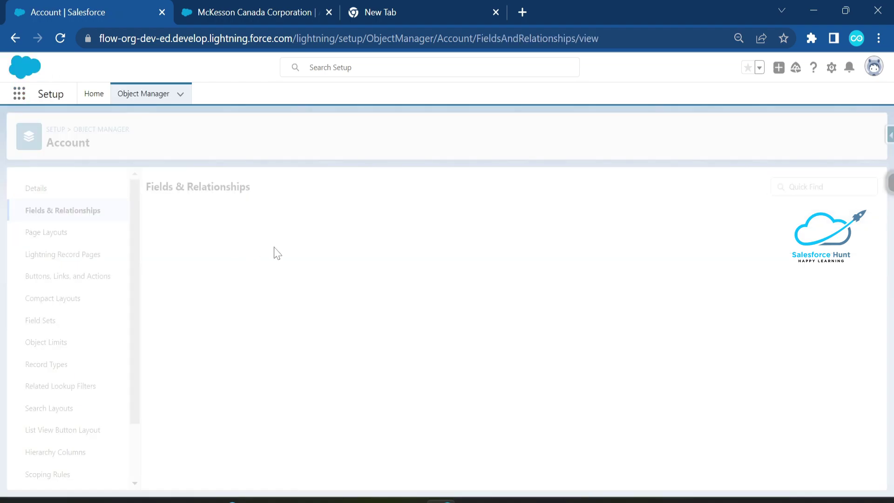
click(540, 188)
text(c)
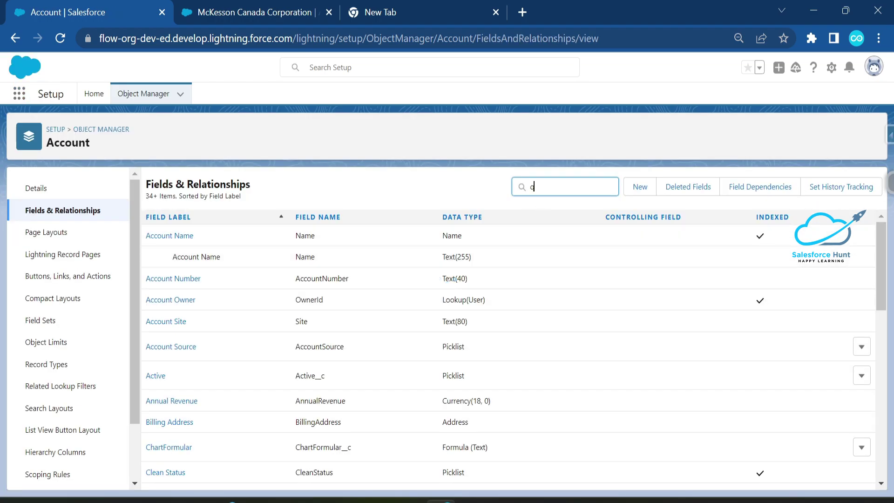
text(r)
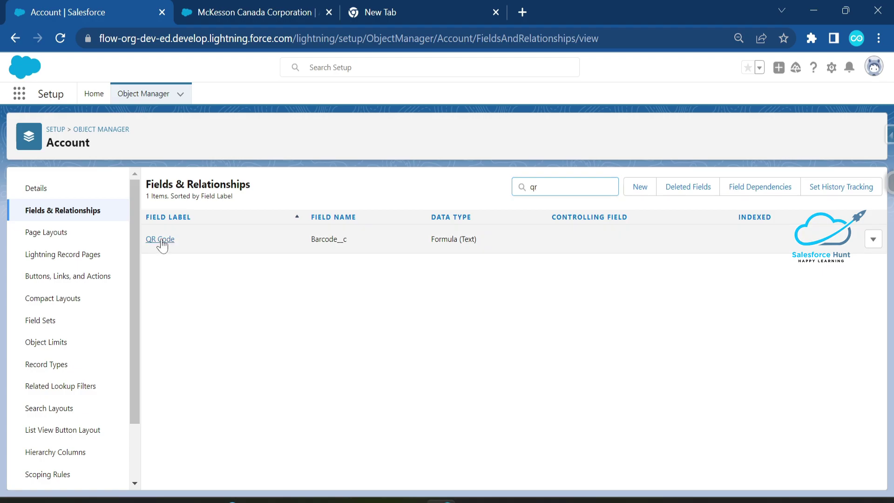
click(158, 236)
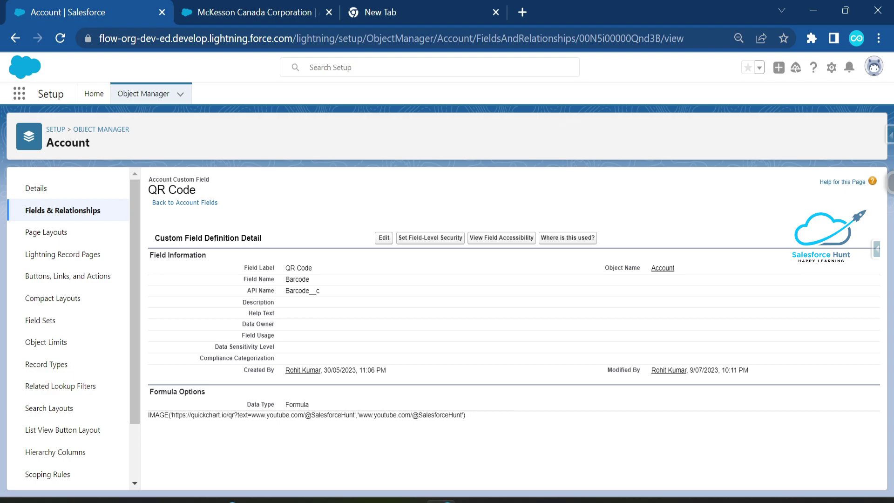
Step: Load the formula's quickchart.io URL in the new tab, then trim it to the YouTube channel address
drag(465, 415, 169, 415)
key(ctrl+c)
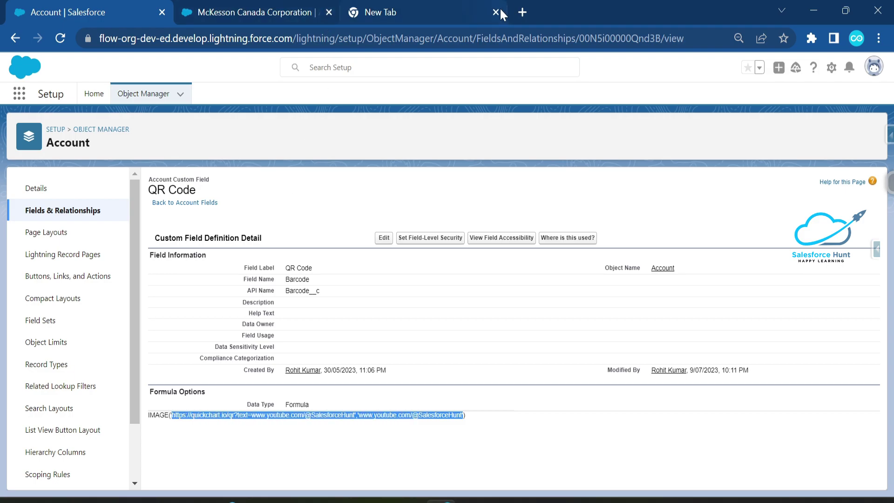
click(381, 12)
key(ctrl+v)
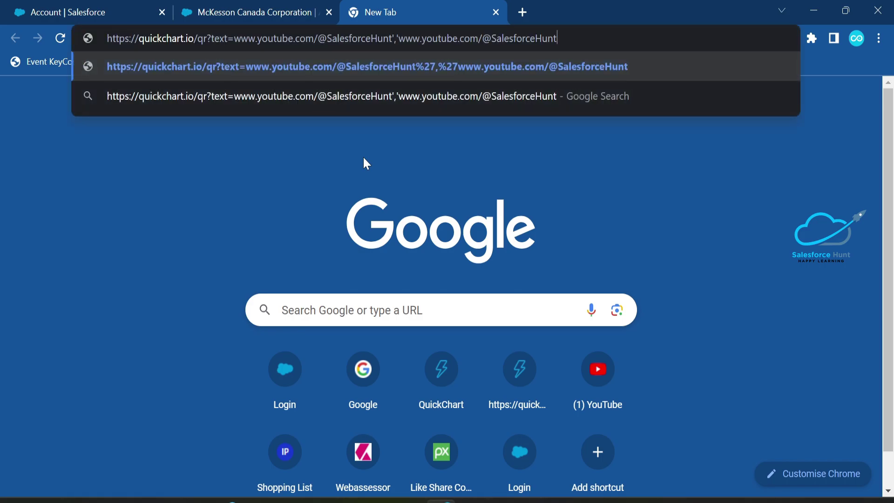
key(Return)
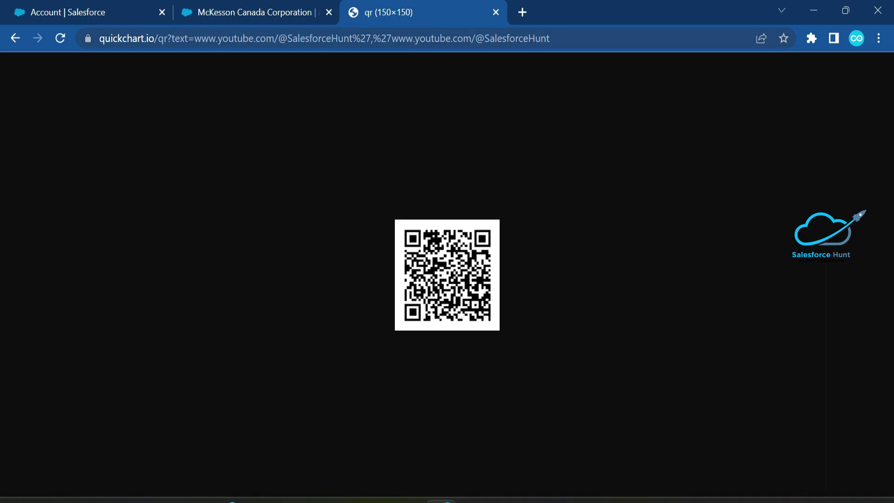
drag(393, 38, 2, 36)
key(BackSpace)
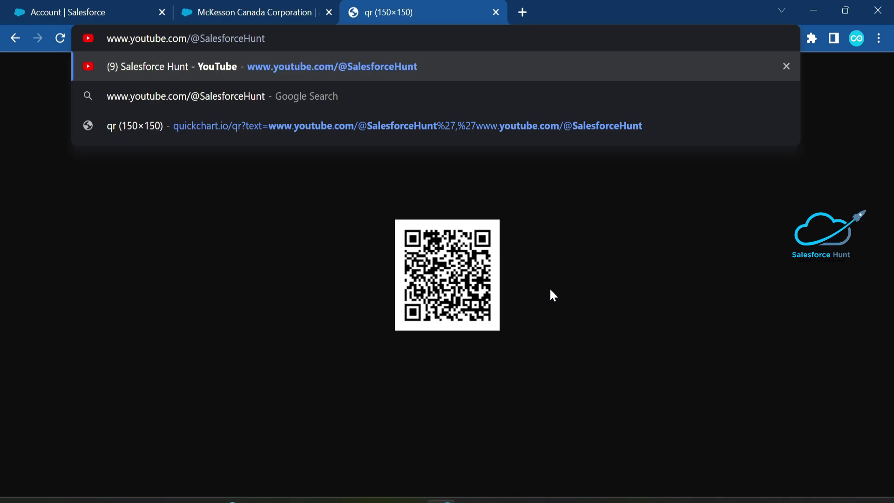
key(Return)
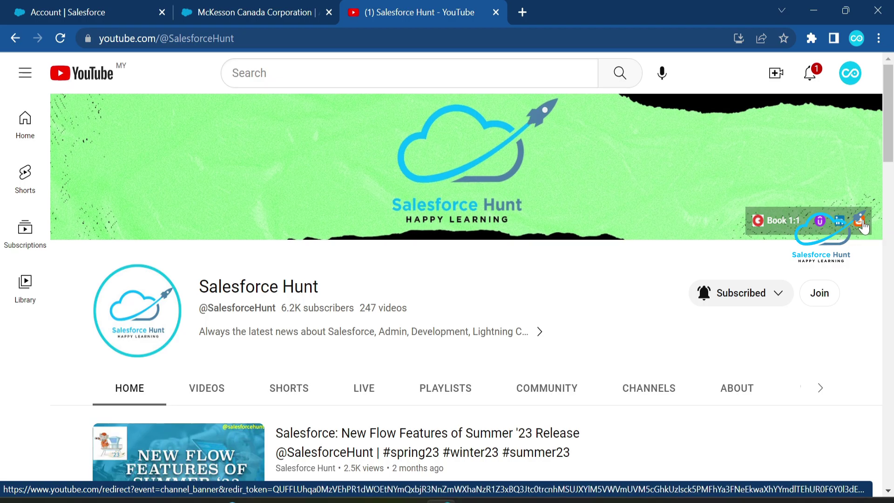
scroll(415, 273, down, 10)
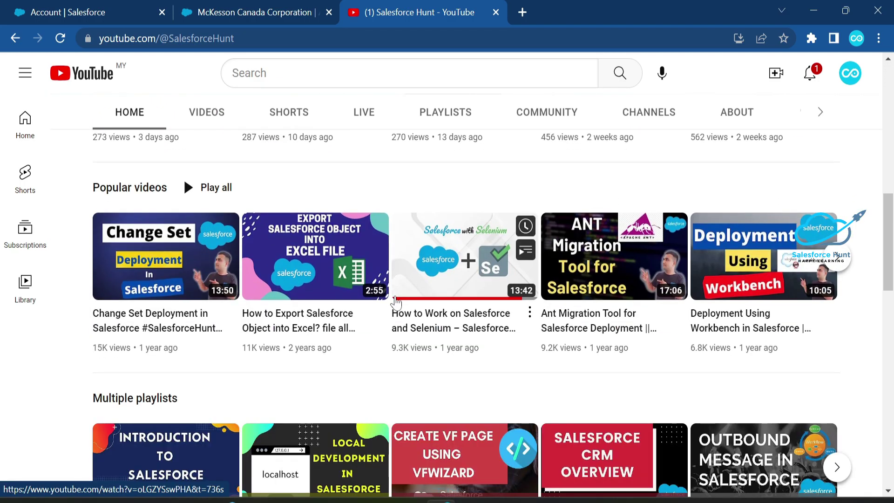
scroll(604, 291, up, 4)
scroll(604, 291, up, 5)
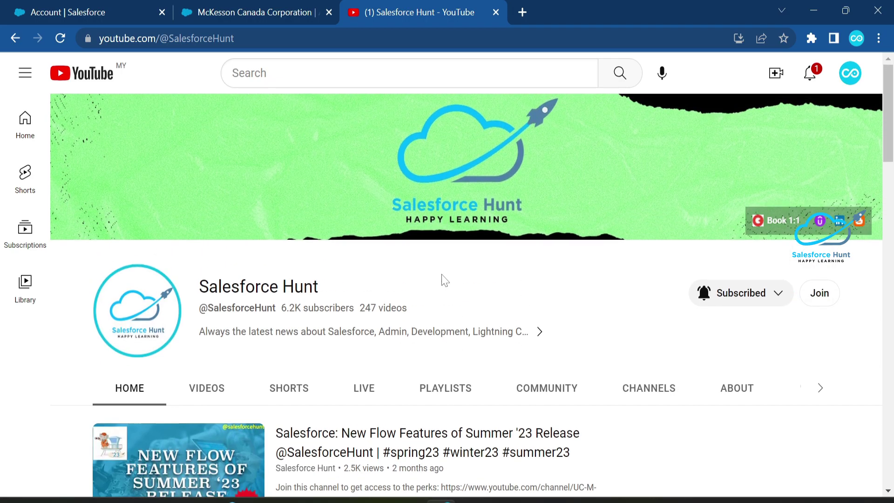
scroll(436, 292, down, 3)
scroll(479, 339, down, 3)
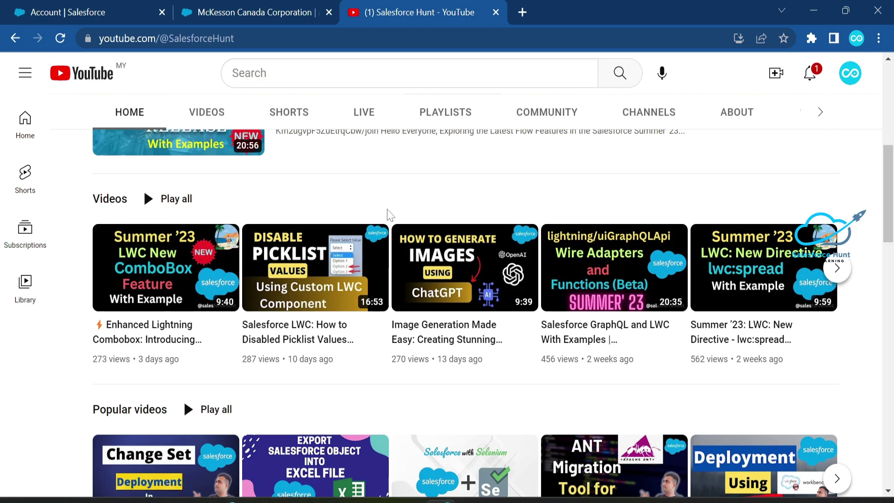
Step: Switch back to the McKesson Canada Corporation account tab showing the QR Code image
click(209, 12)
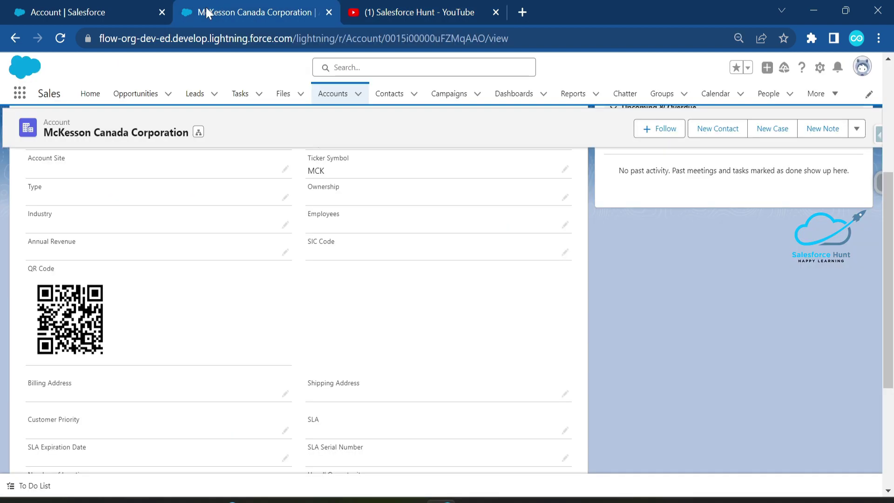